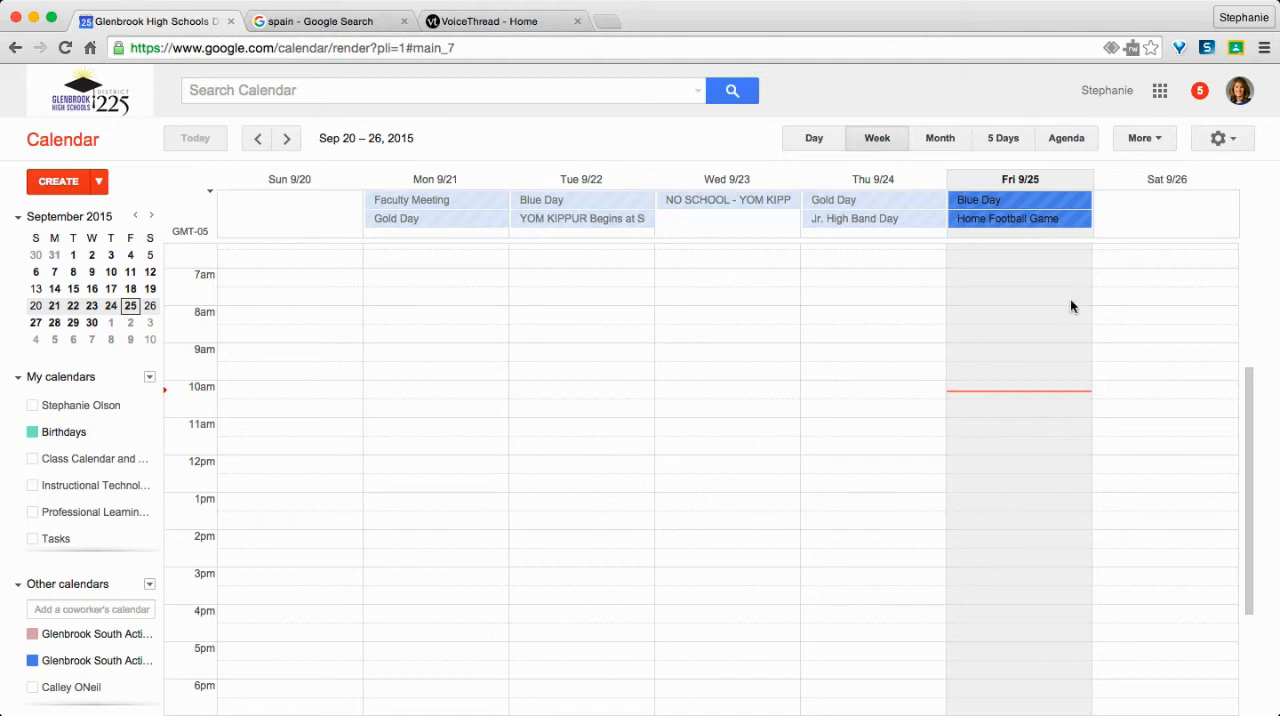
Step: Launch VoiceThread from the Google apps and switch to the VoiceThread home page that is already open
left_click(1162, 93)
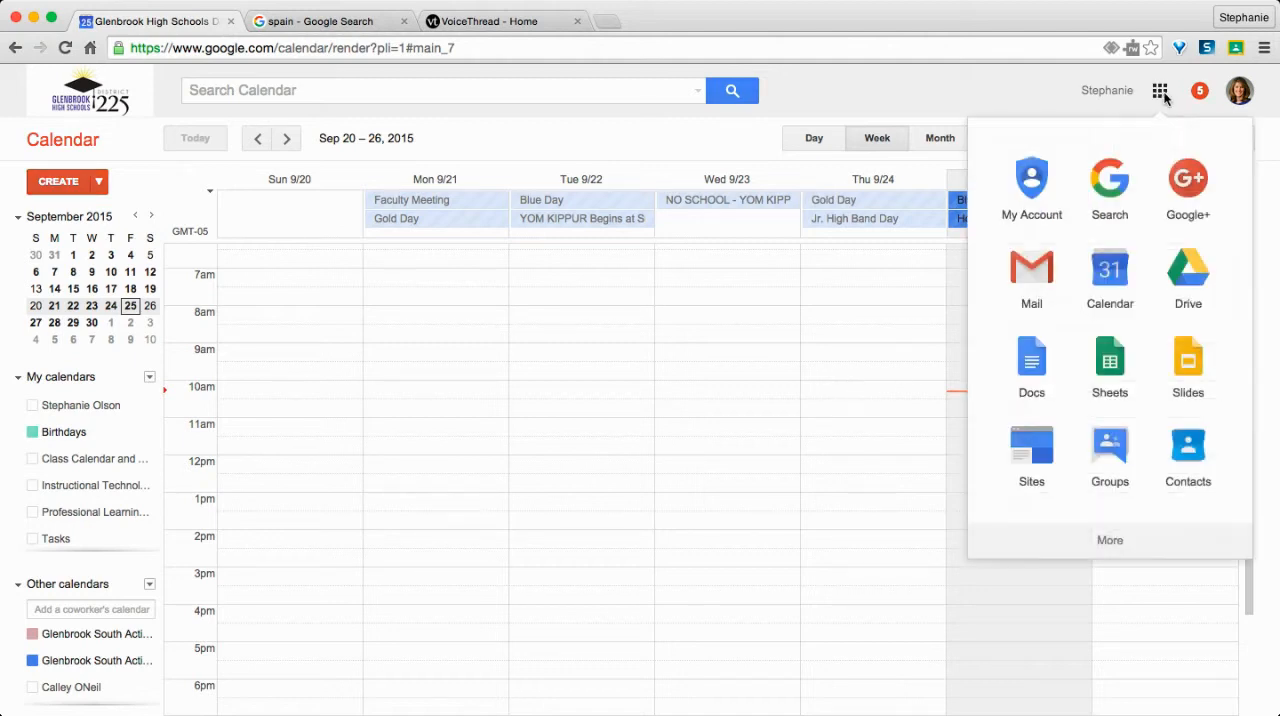
left_click(1114, 543)
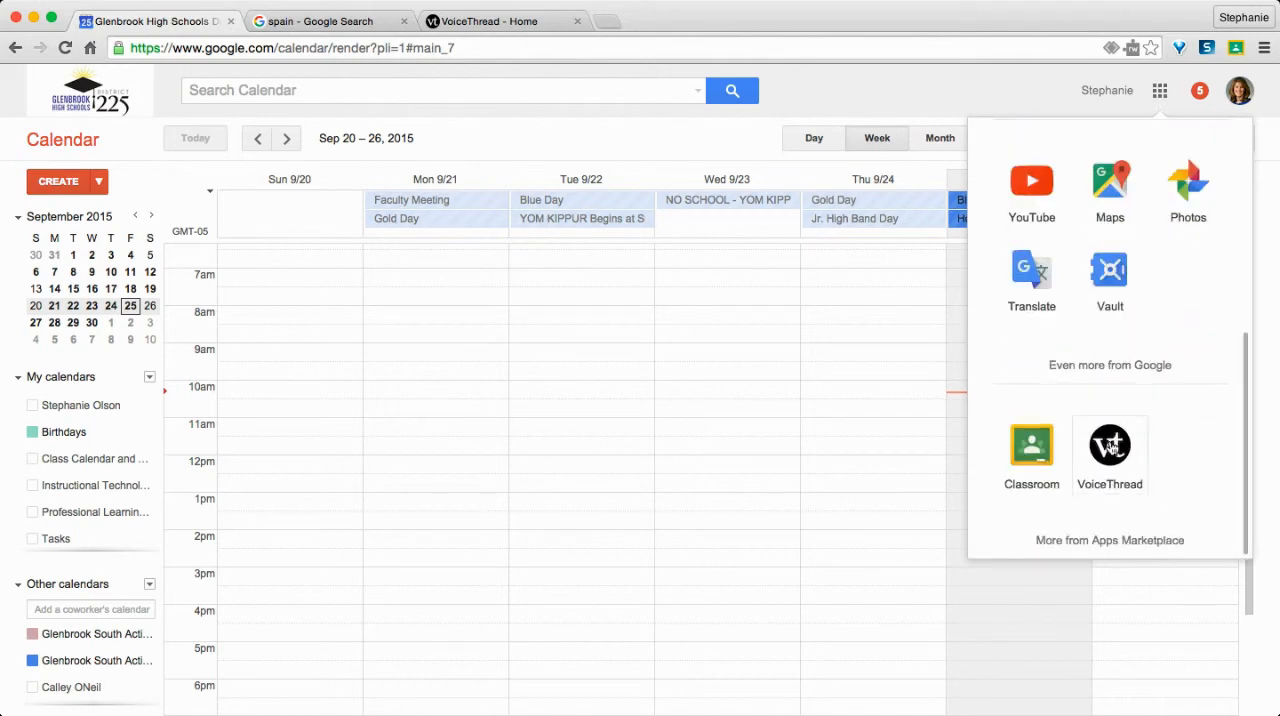
left_click(1111, 446)
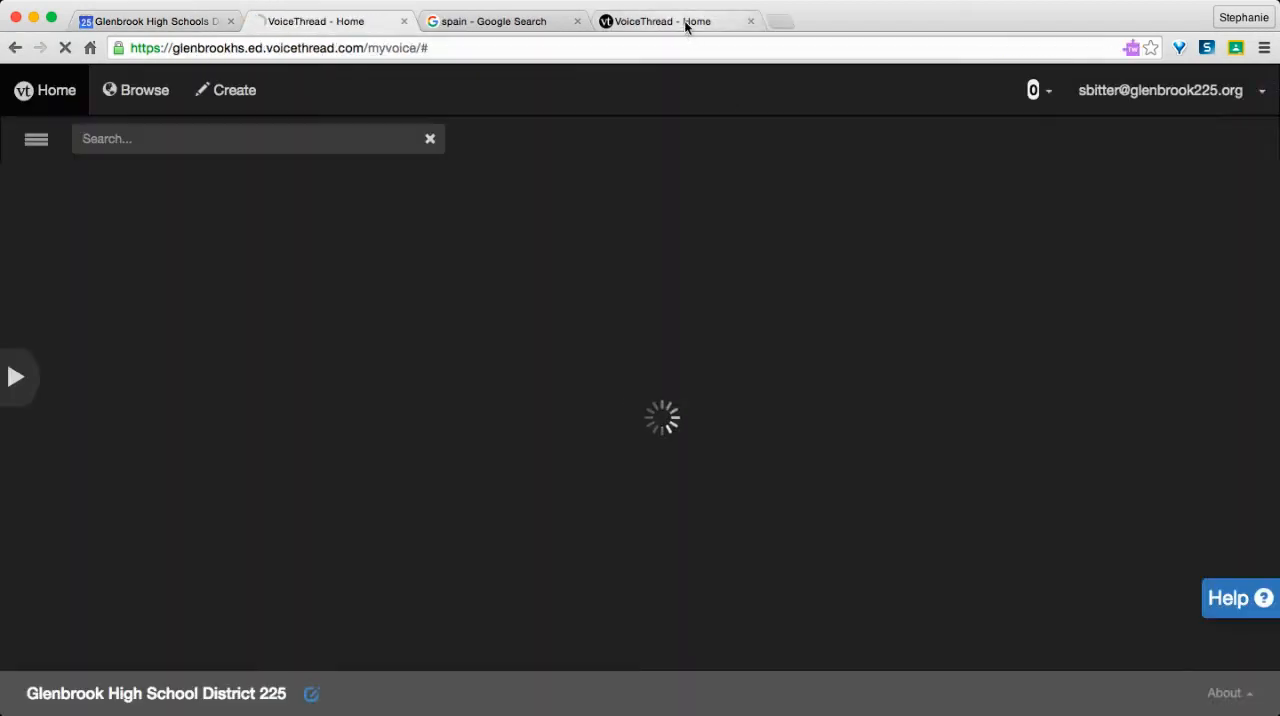
left_click(687, 24)
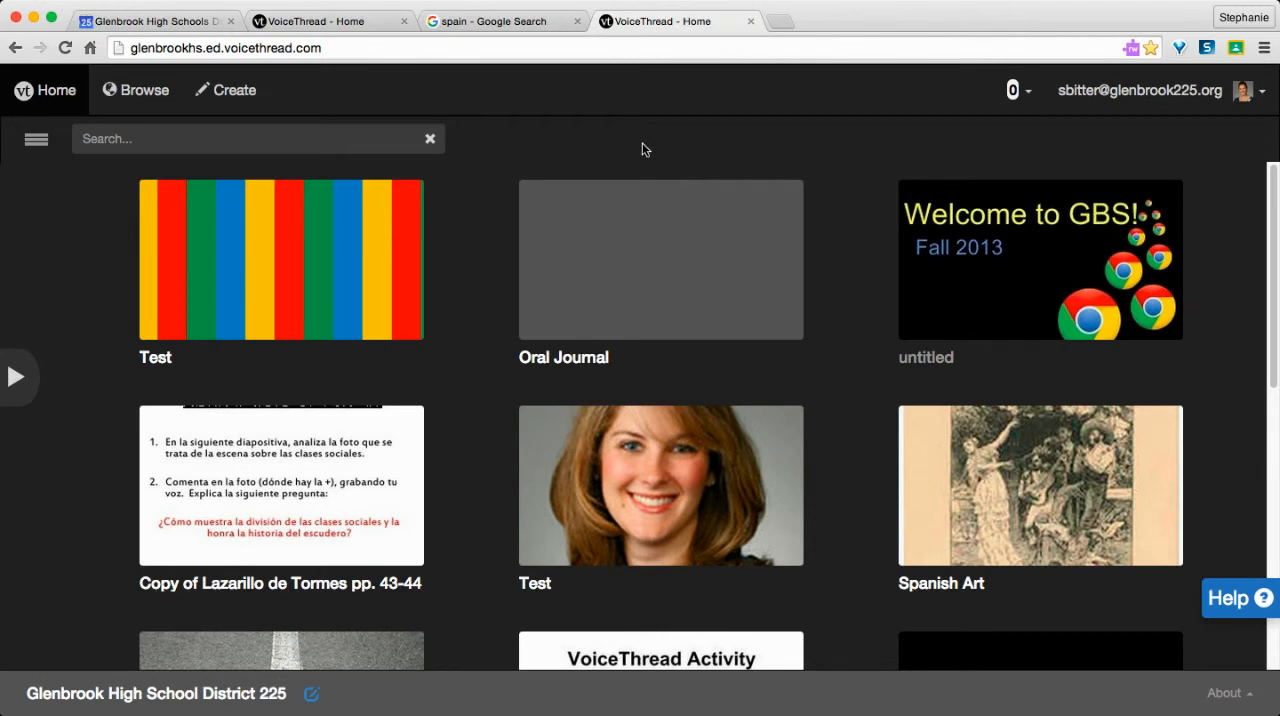
Step: Start a new VoiceThread and choose My Computer as the source for adding media
left_click(237, 92)
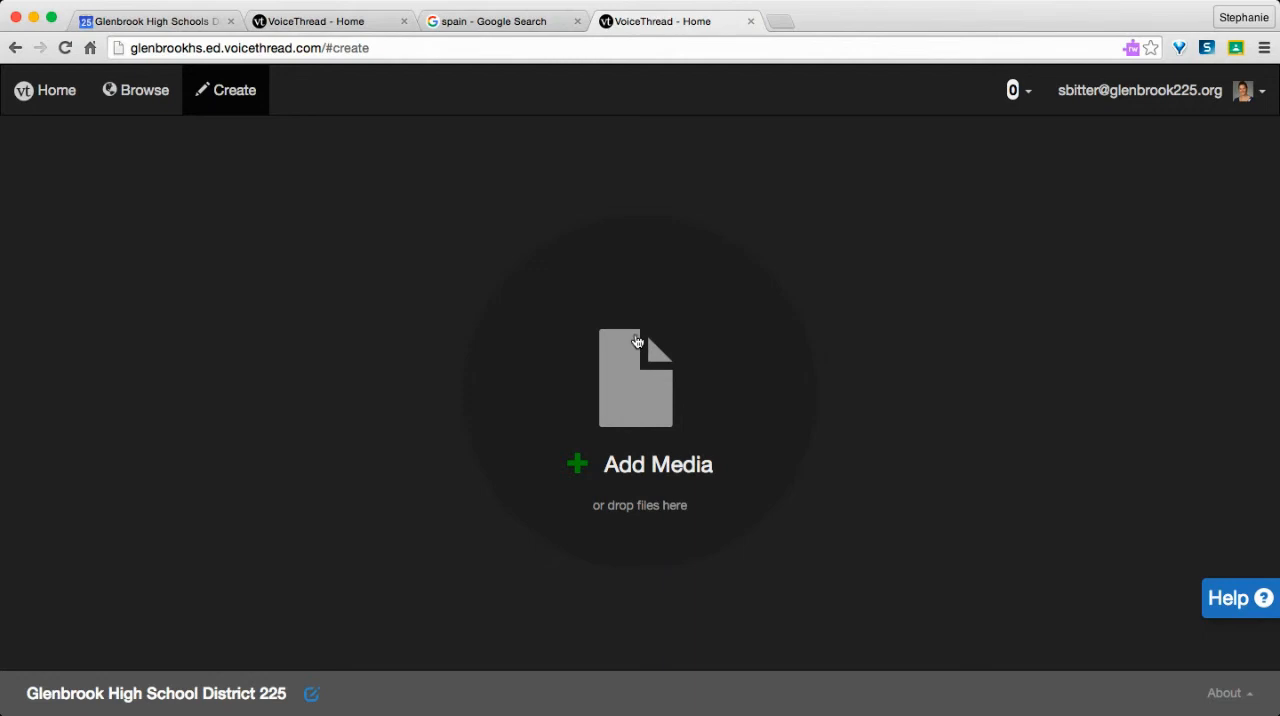
left_click(641, 403)
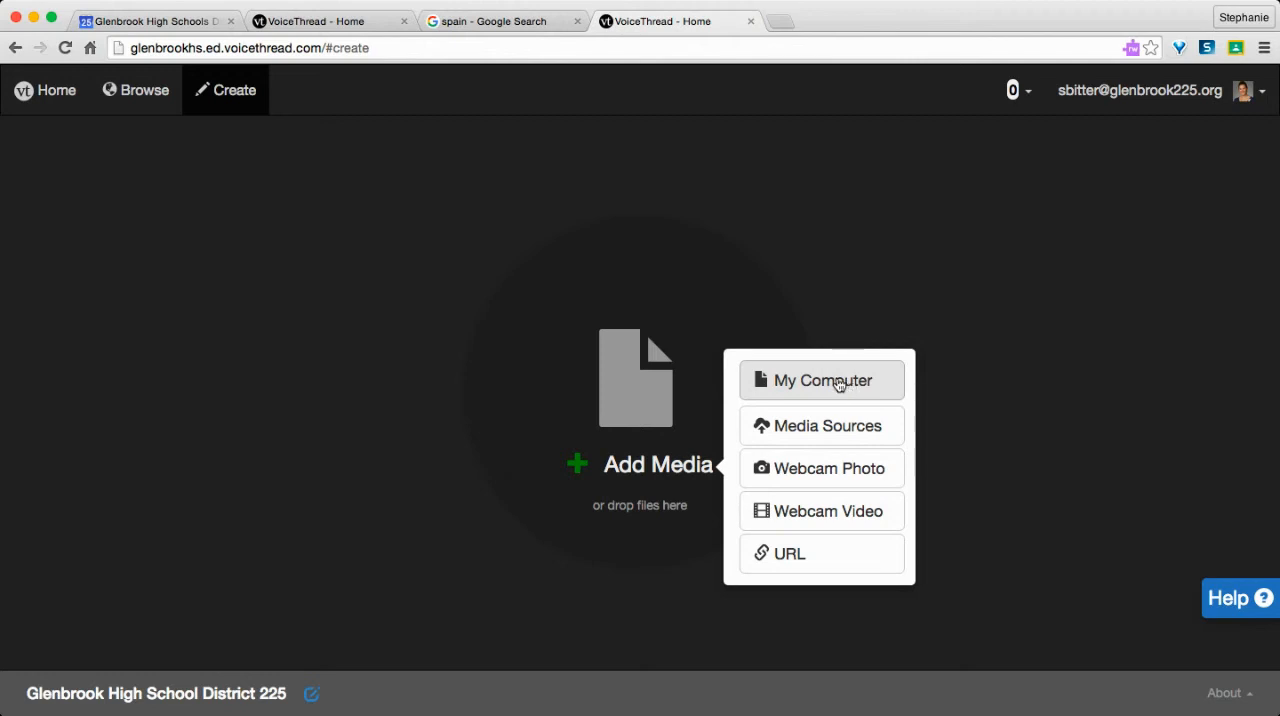
left_click(838, 384)
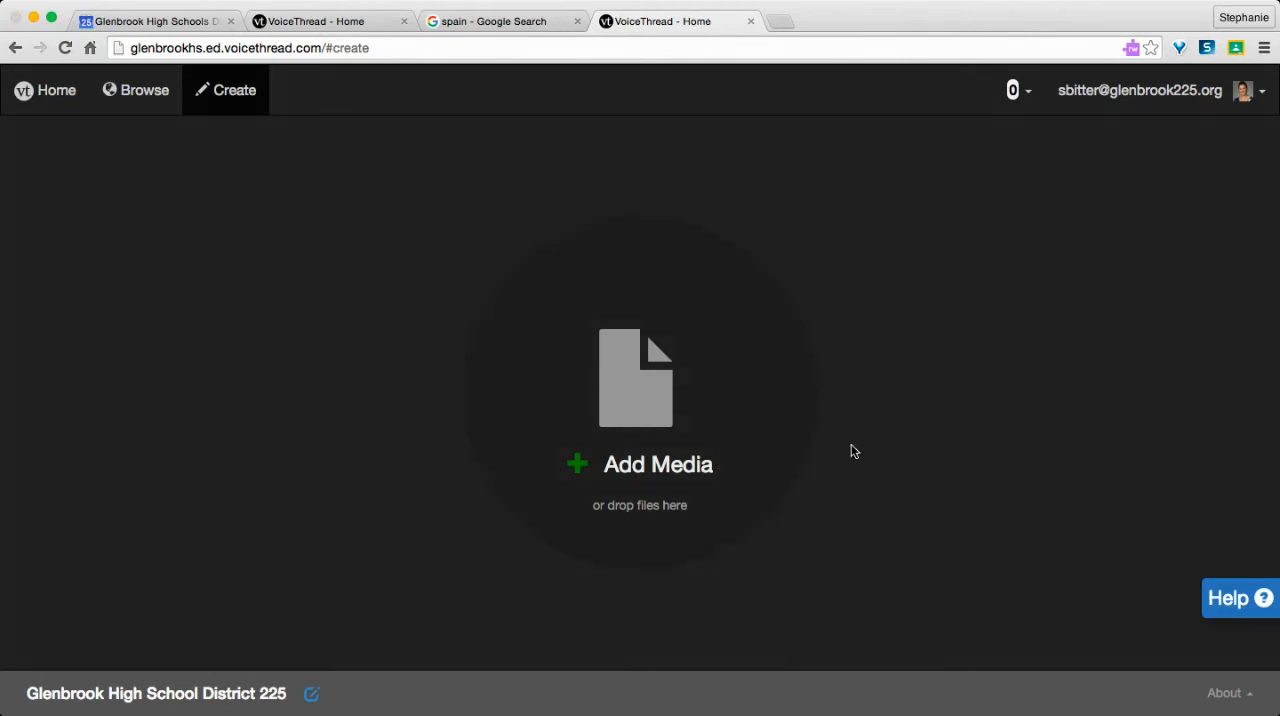
Step: Choose Flickr from the media sources for the new VoiceThread and search it for "spain"
left_click(608, 425)
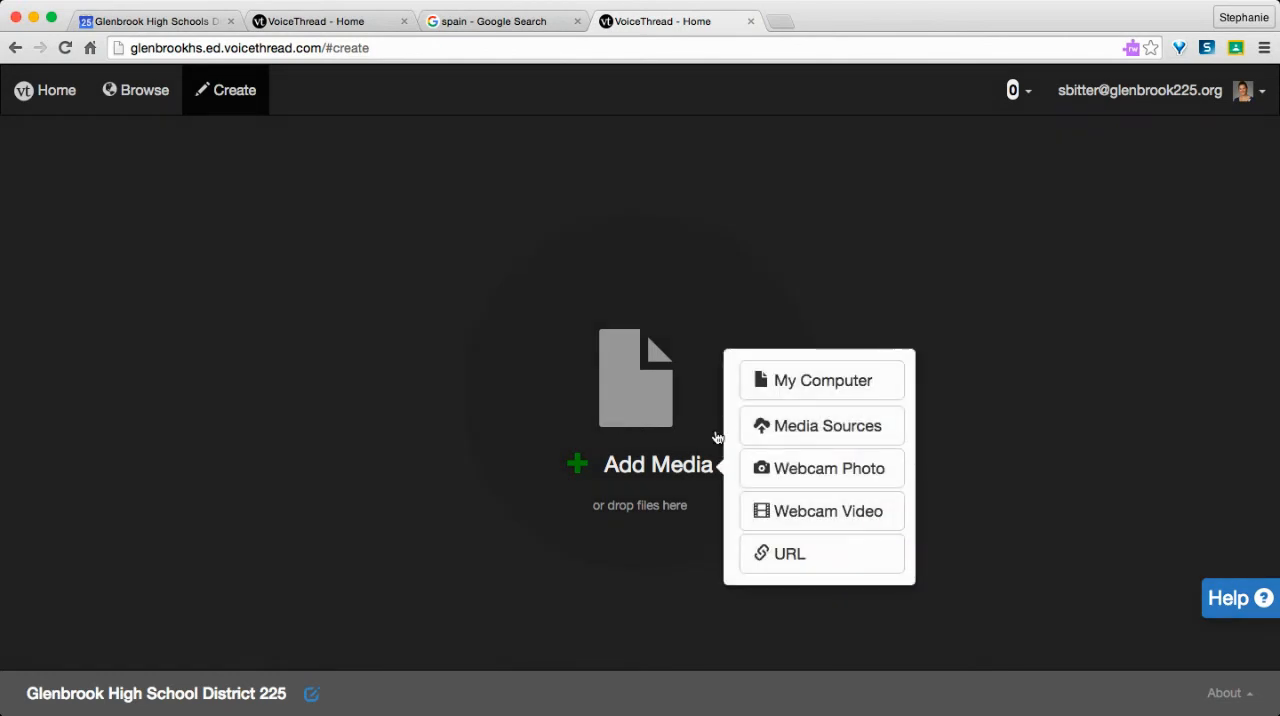
left_click(856, 431)
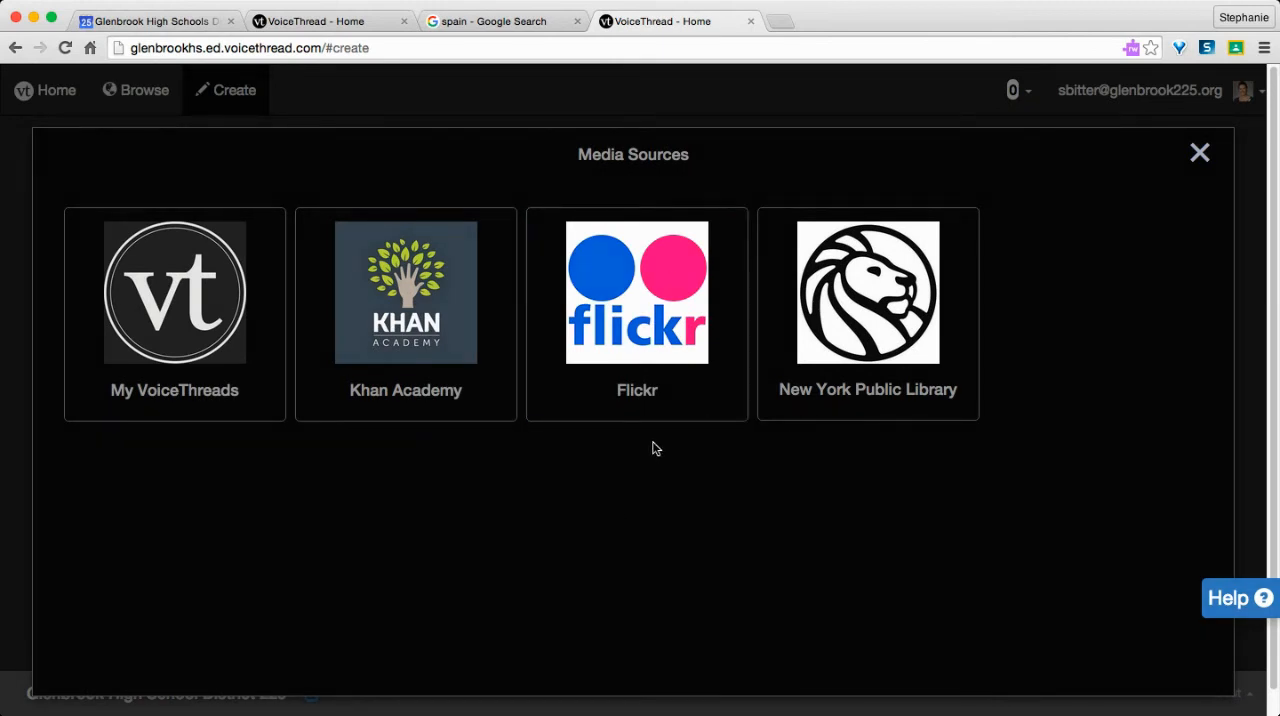
left_click(634, 320)
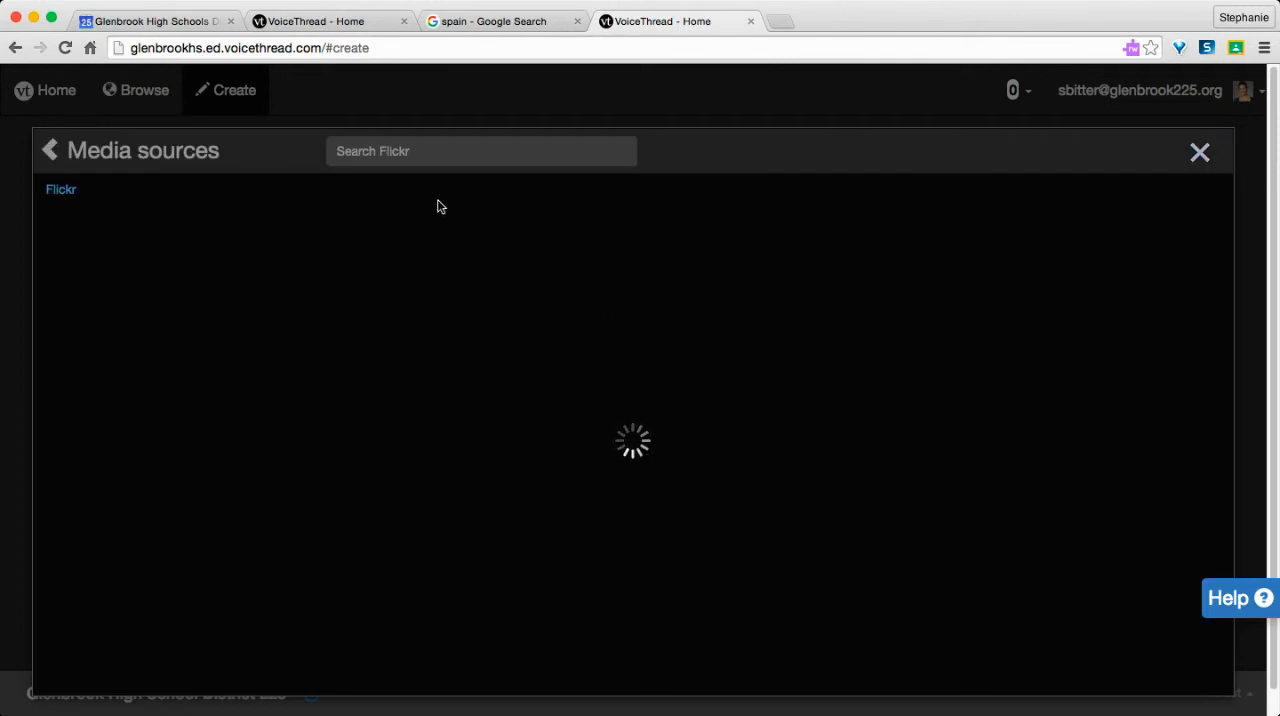
left_click(375, 152)
type("spain")
key("Return")
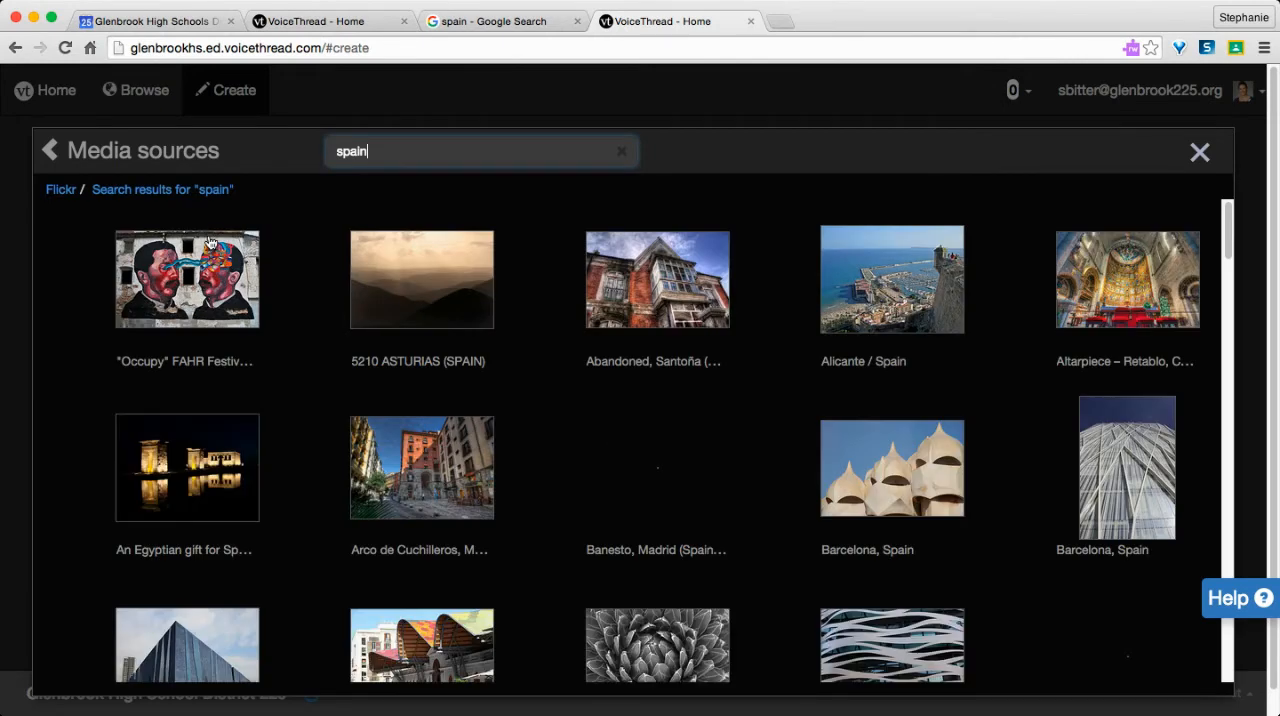
Step: Import the "Banesto, Madrid (Spain), HDR" photo and save the thread settings with the title "Demo"
mouse_move(425, 423)
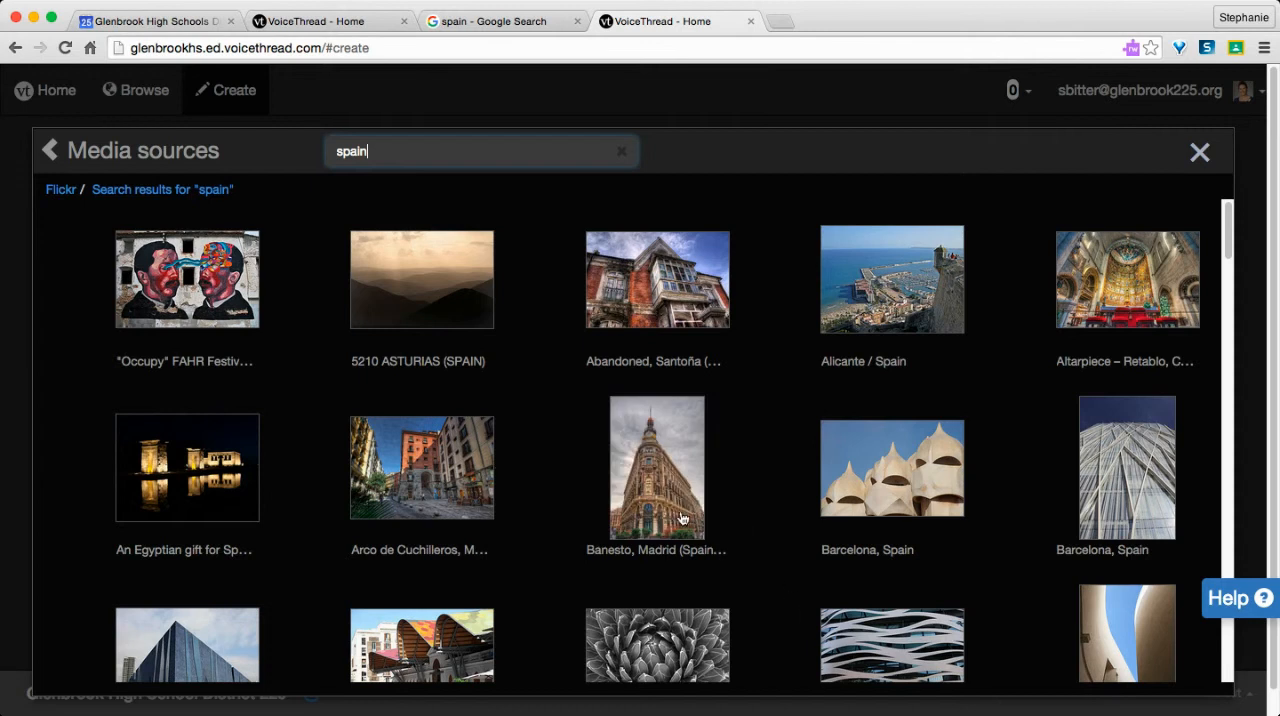
left_click(679, 521)
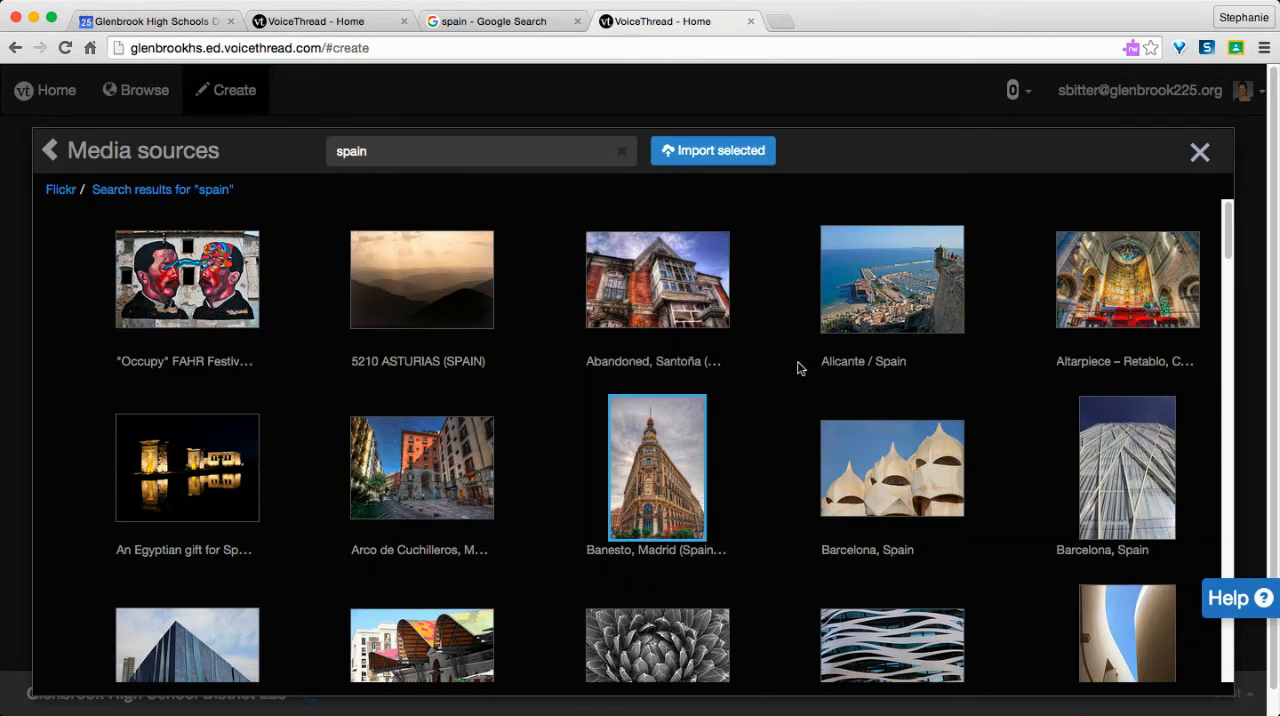
left_click(726, 153)
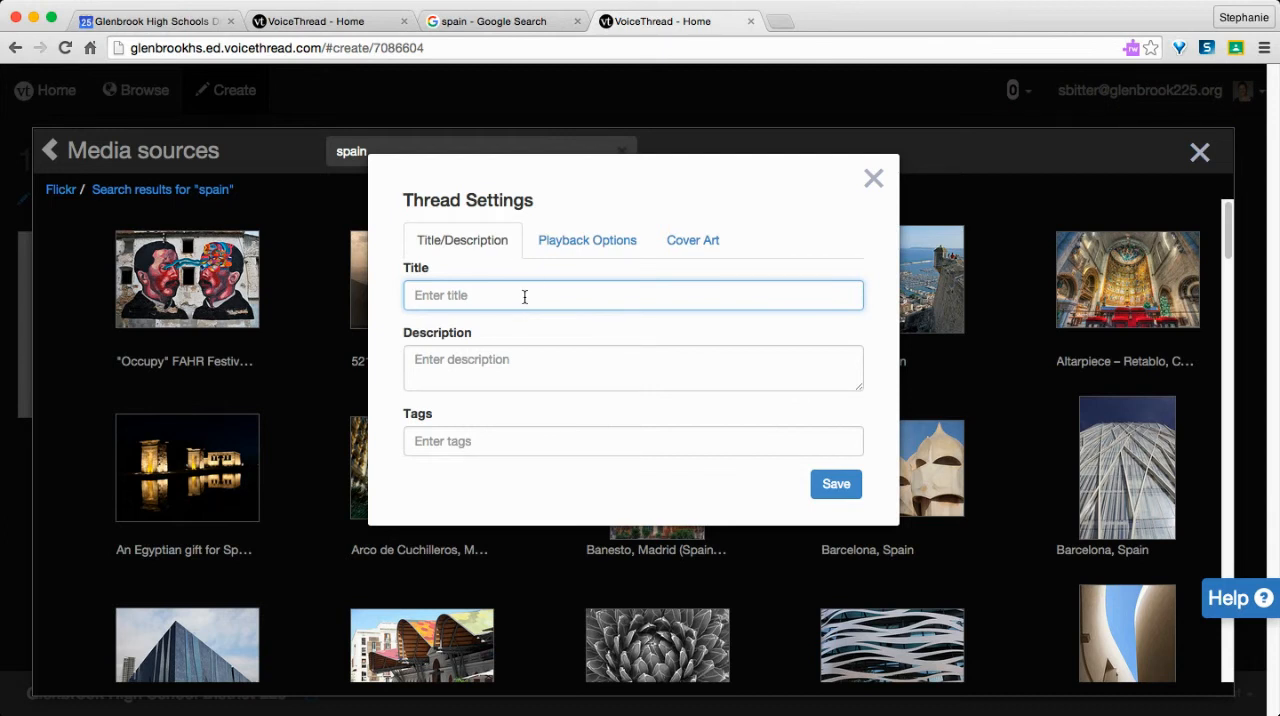
type("Demo")
left_click(835, 485)
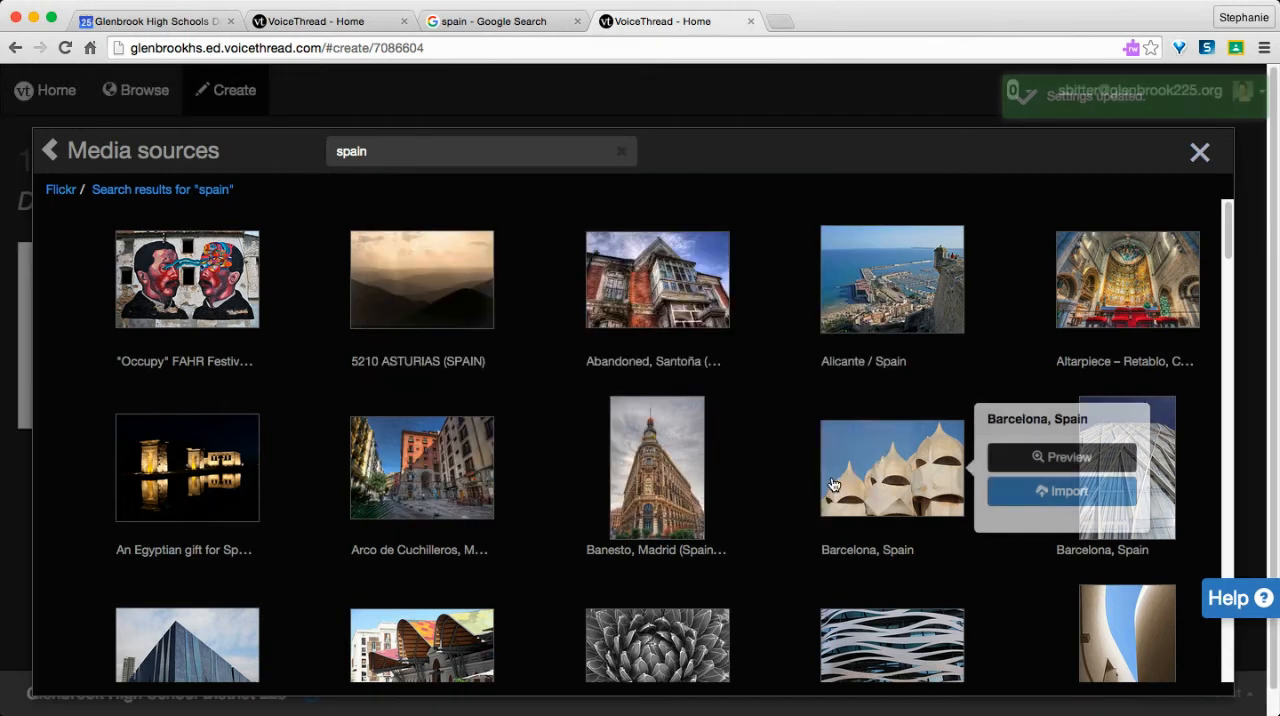
Step: Import the Banesto, Madrid photo a second time and close the media sources
left_click(654, 456)
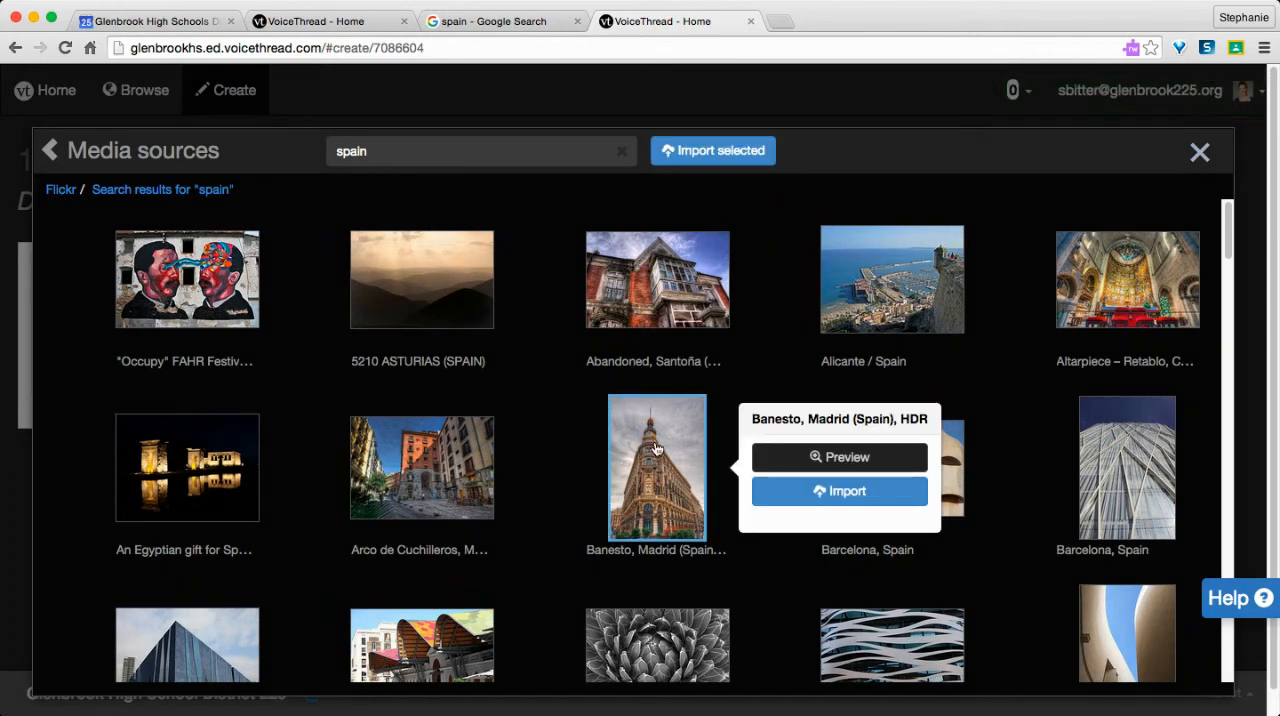
left_click(728, 151)
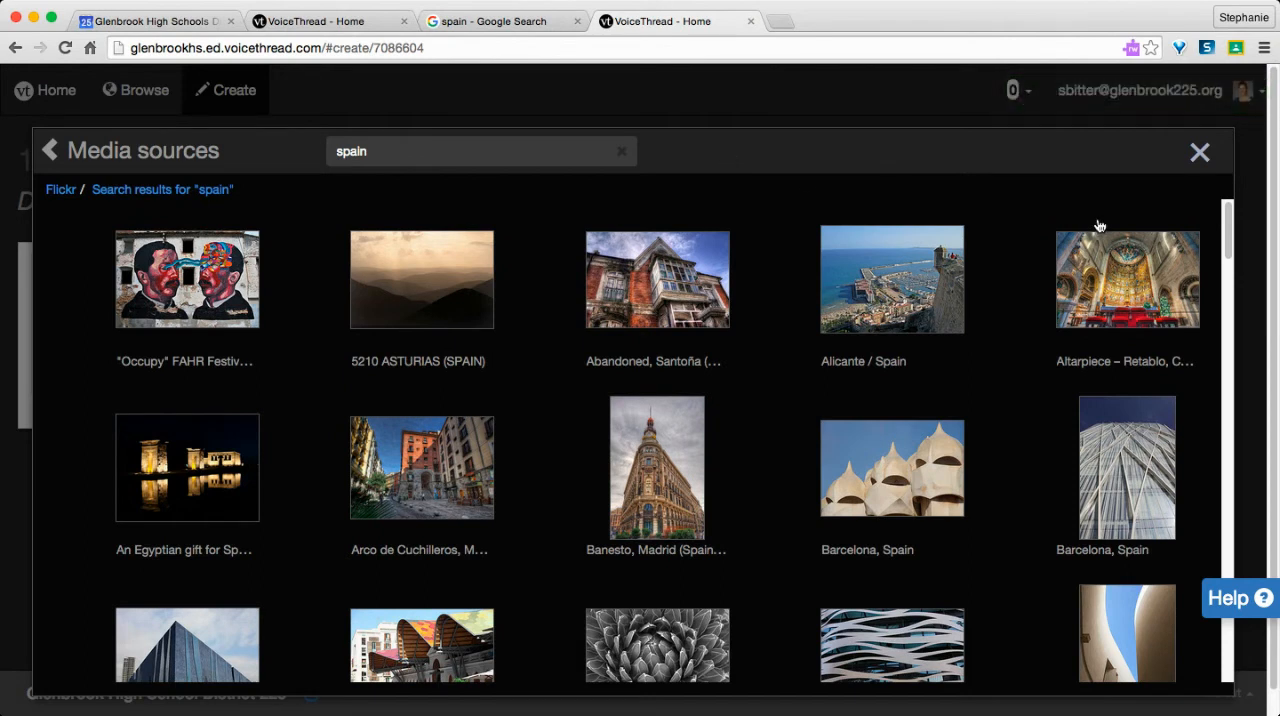
left_click(1201, 157)
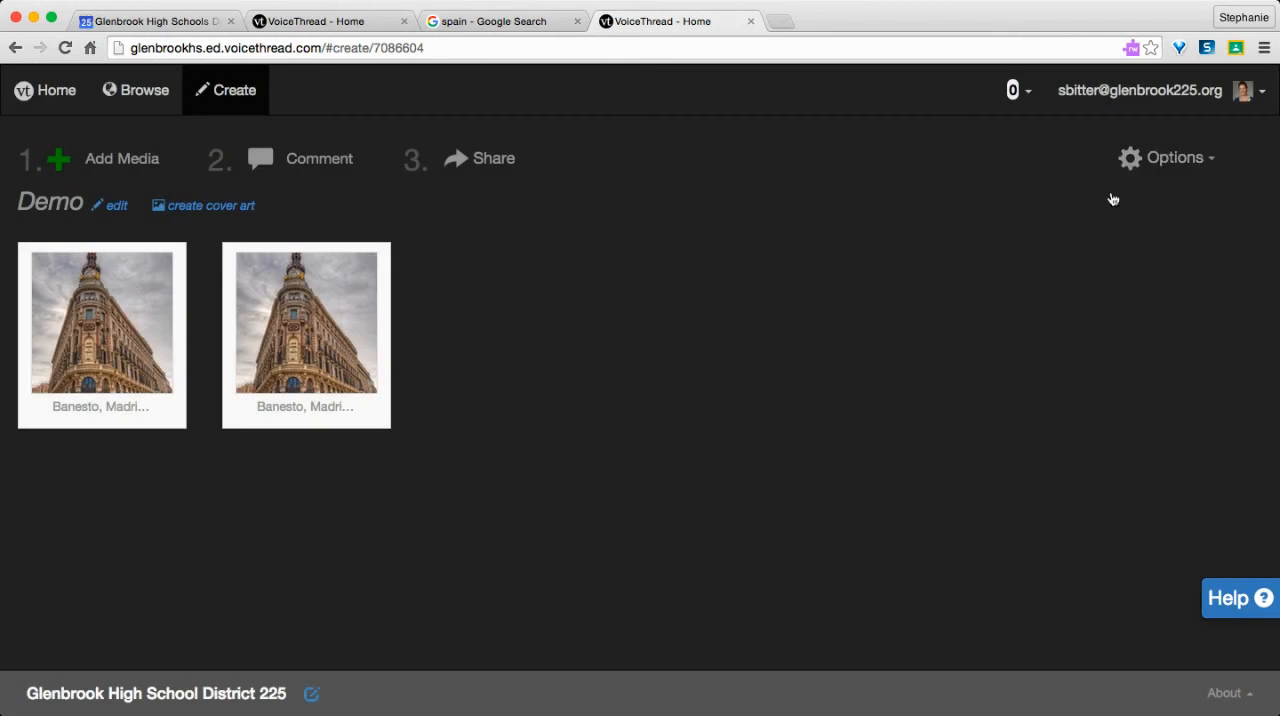
Step: Delete the second copy of the Banesto, Madrid photo from the Demo thread
left_click(297, 325)
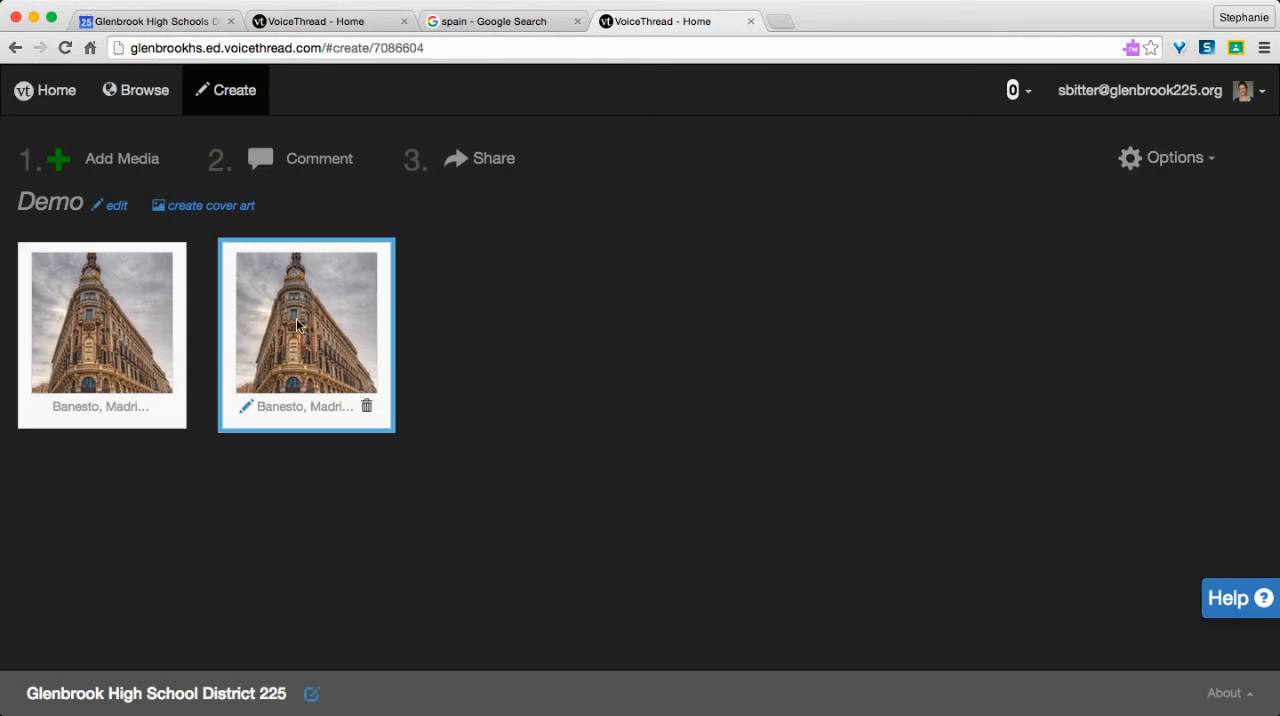
left_click(367, 408)
left_click(838, 250)
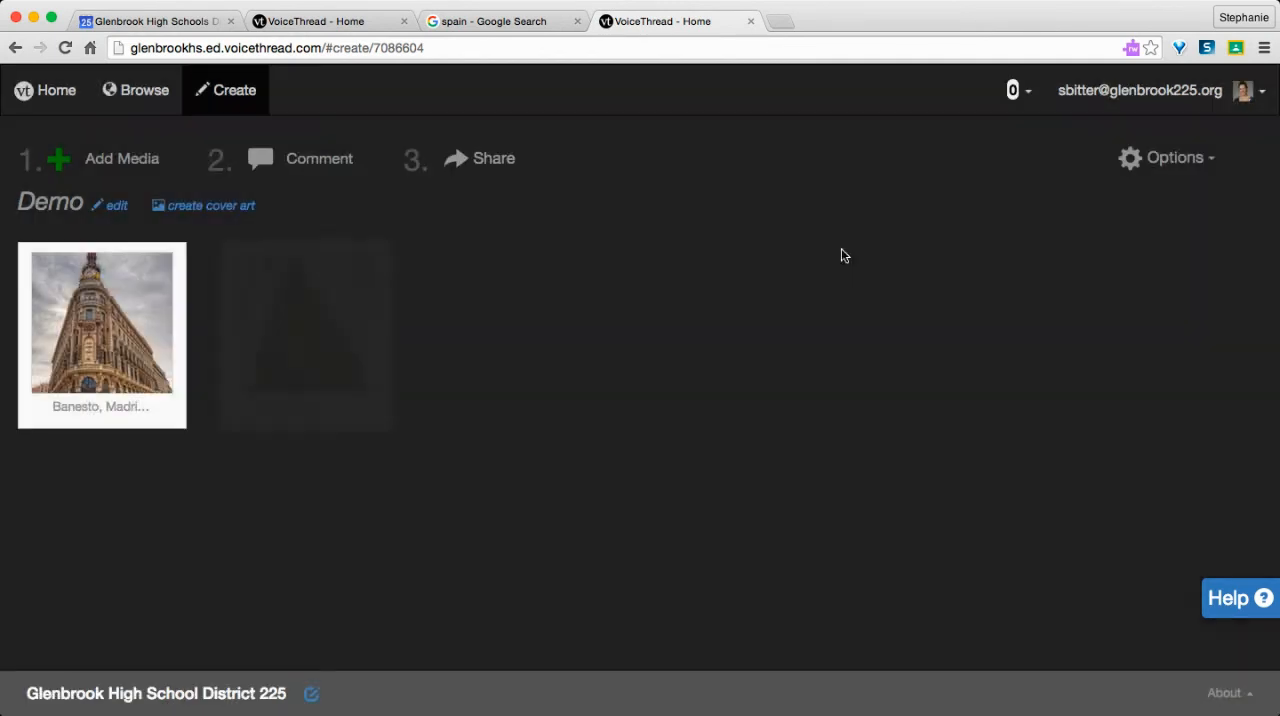
Step: Start adding media by URL, and copy the full-size image address of the worldpress.org Spain map from the Google Images results
left_click(120, 164)
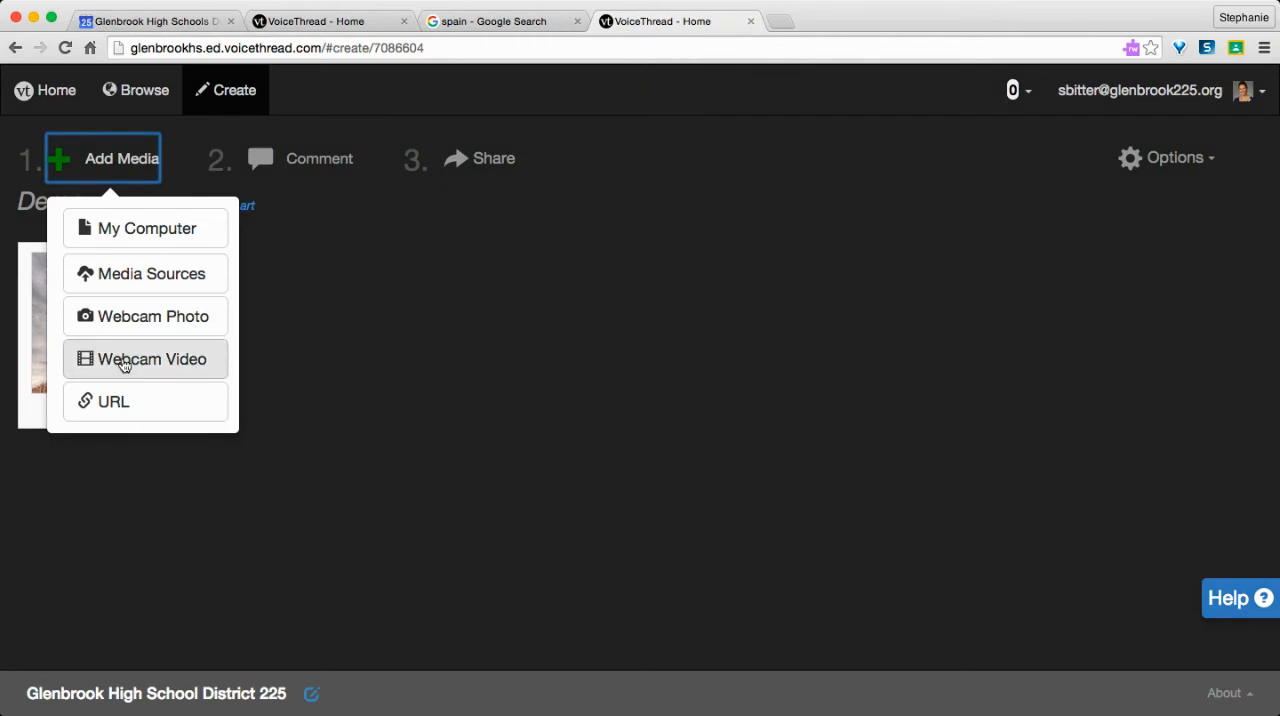
left_click(146, 410)
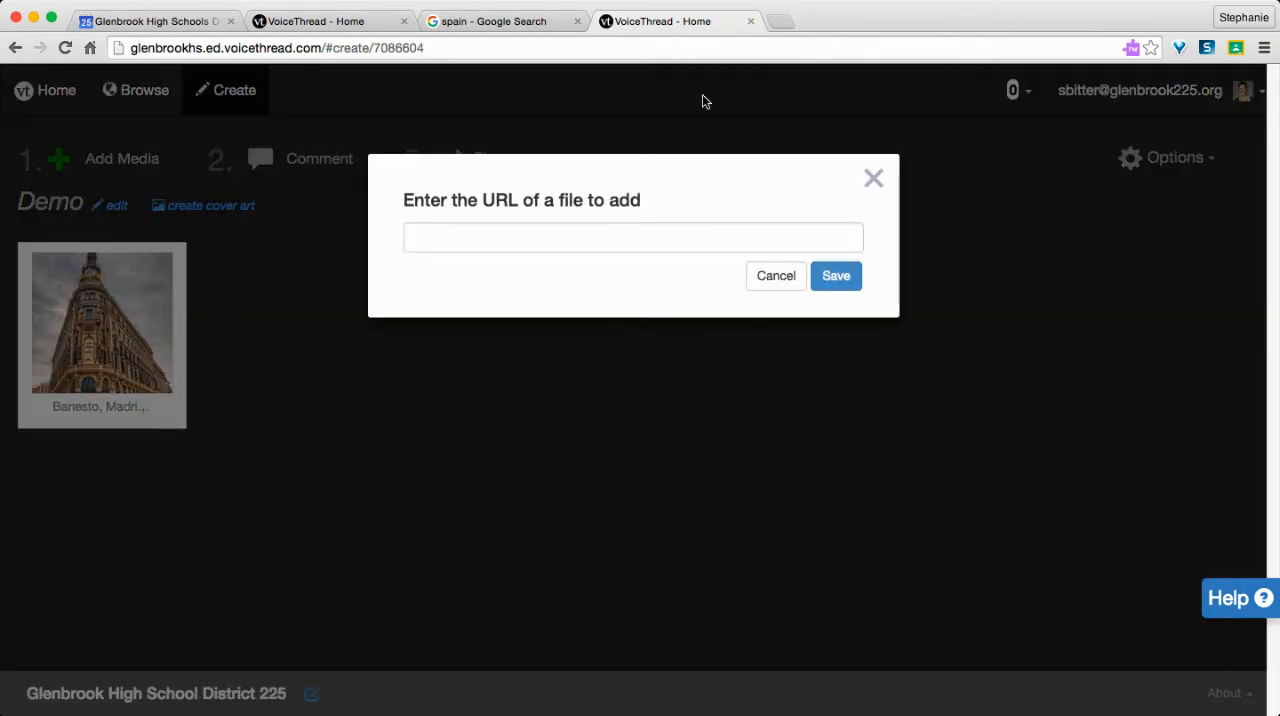
left_click(510, 24)
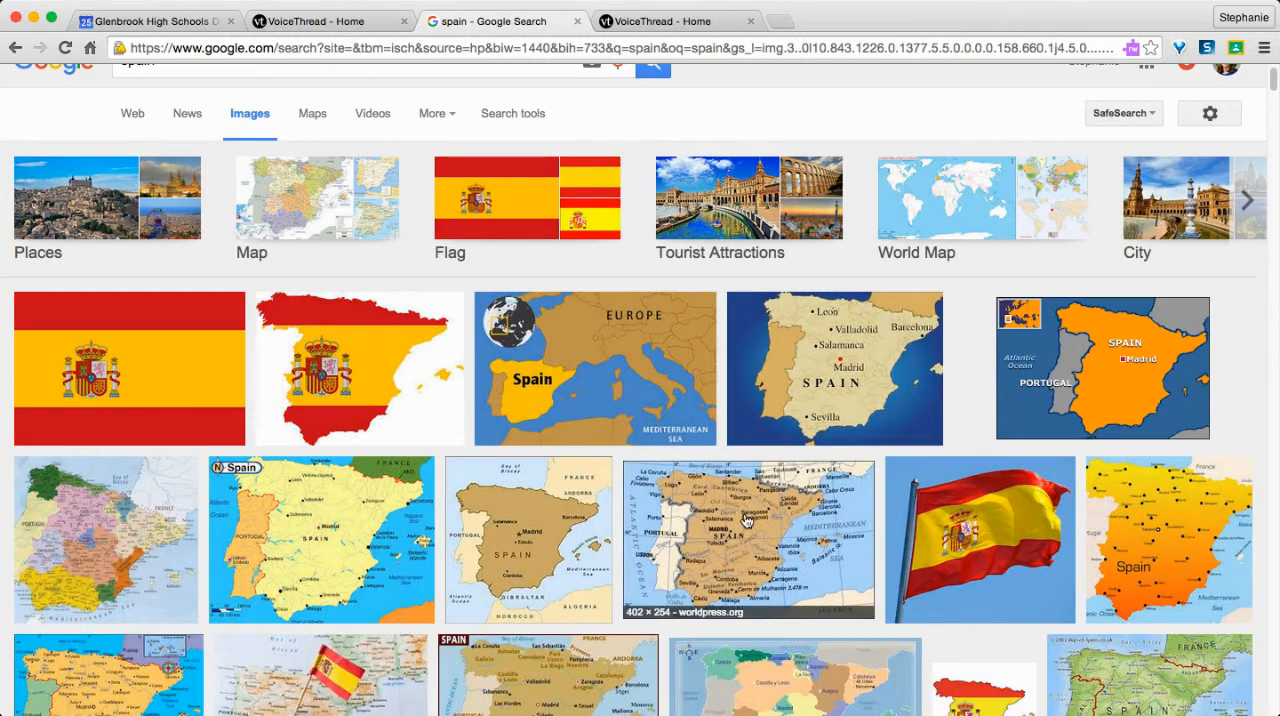
left_click(745, 525)
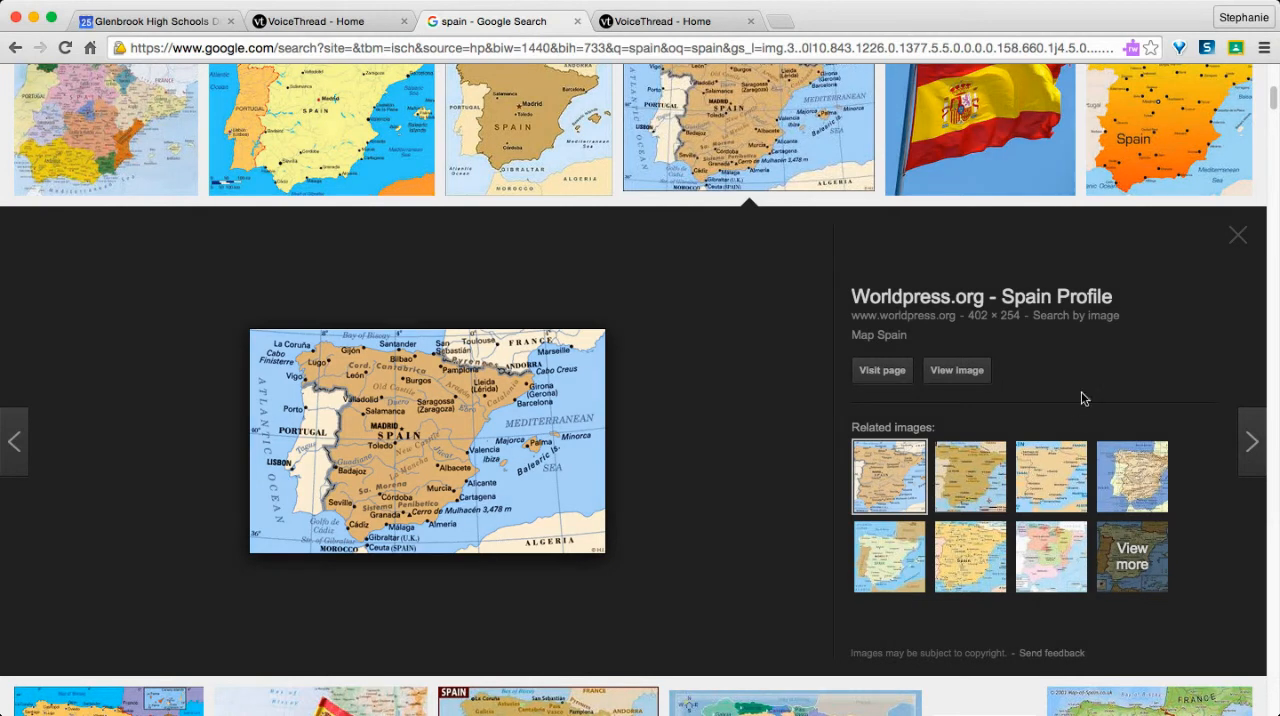
left_click(961, 383)
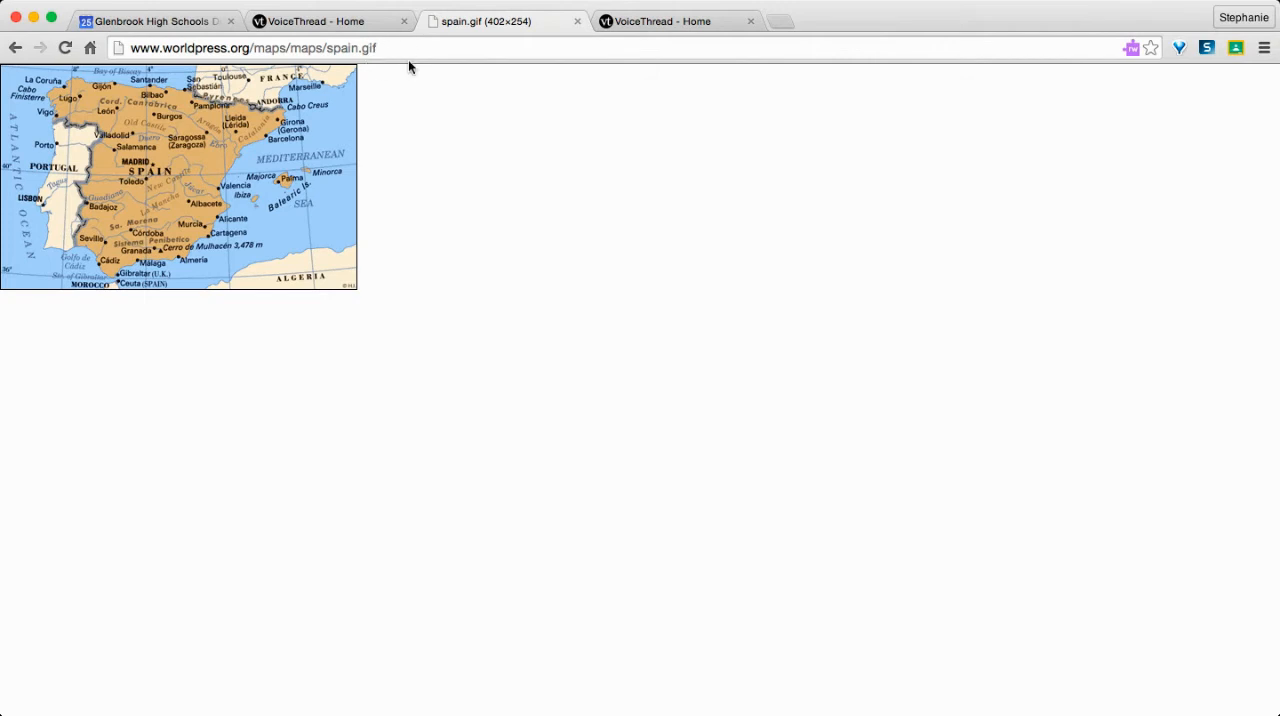
left_click_drag(403, 49, 138, 53)
key("super+c")
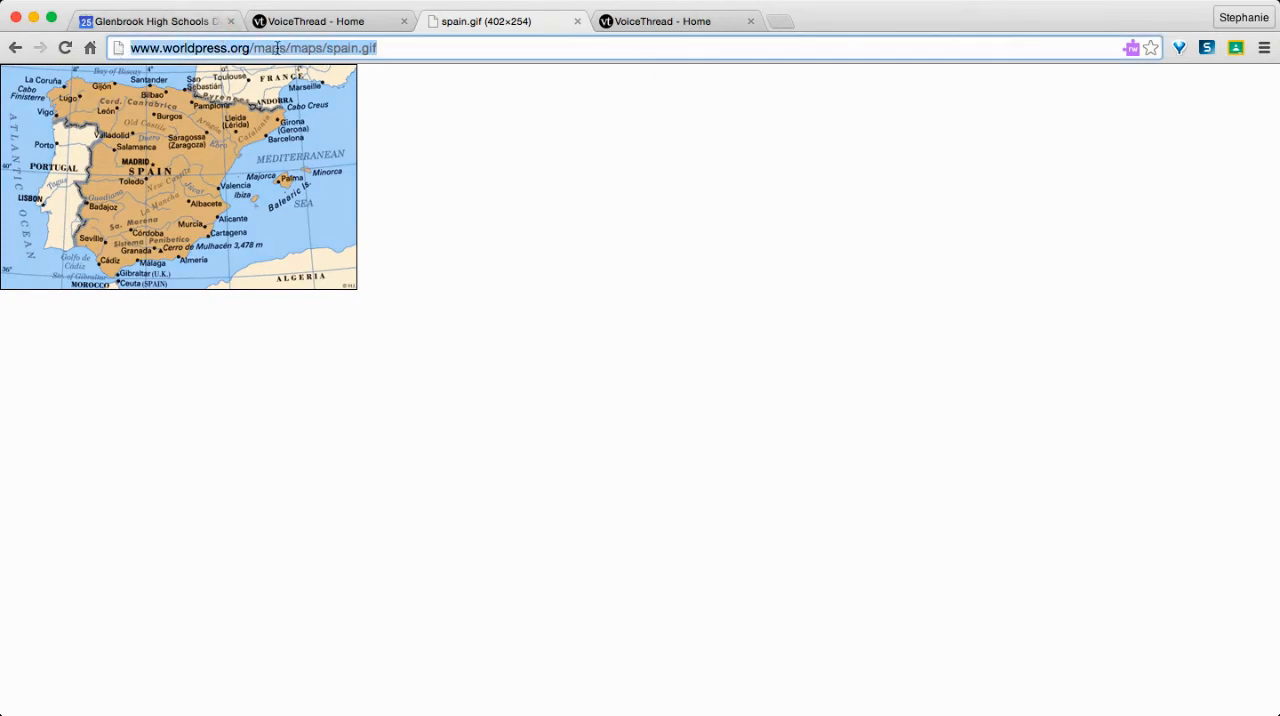
left_click(343, 23)
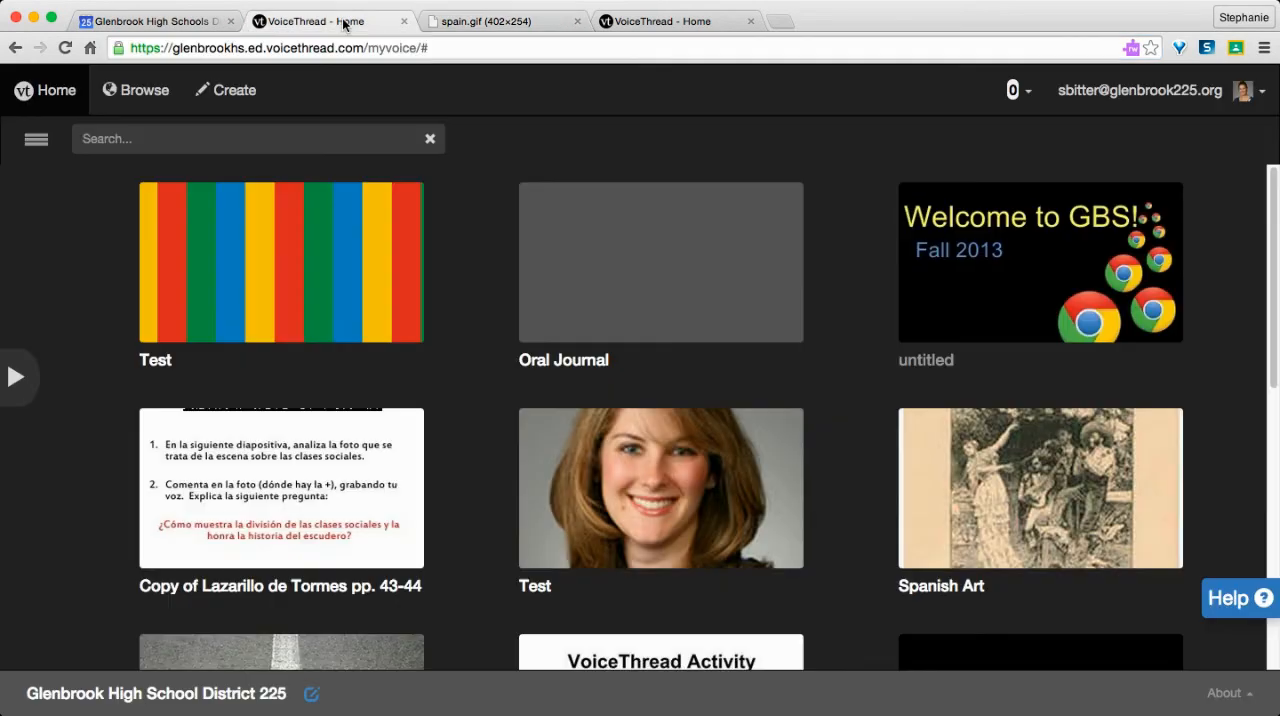
left_click(669, 22)
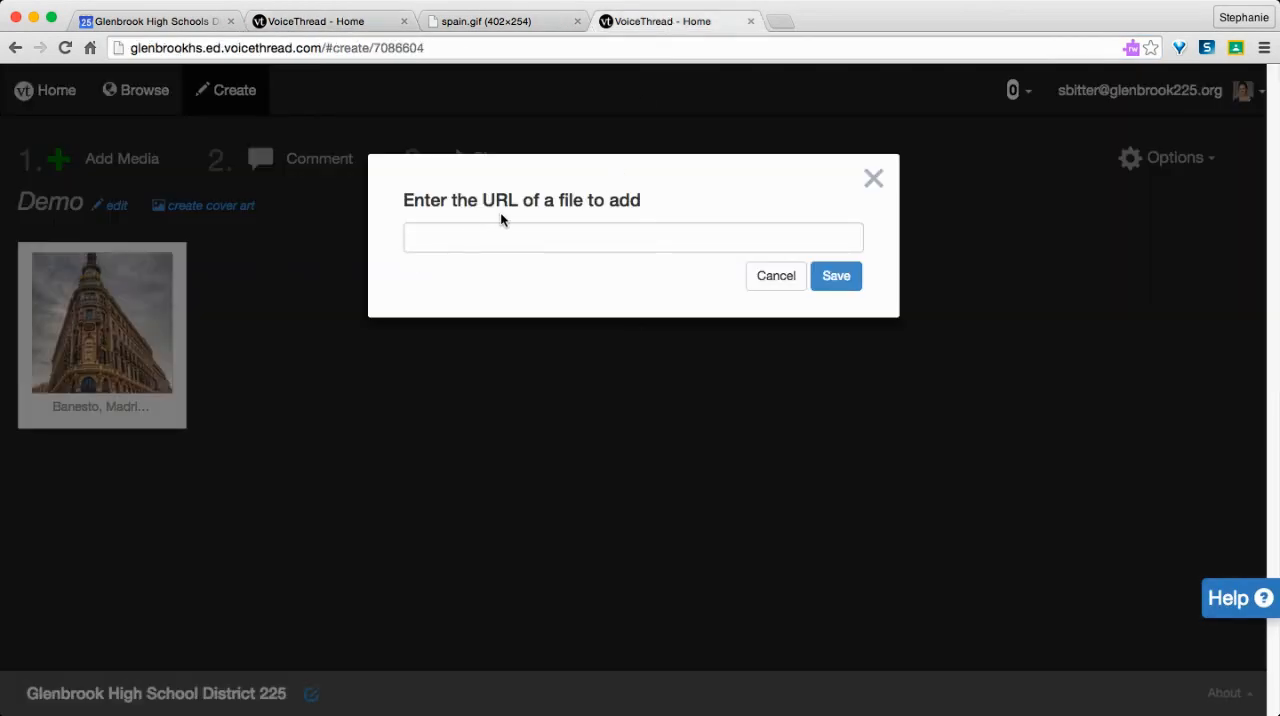
left_click(560, 238)
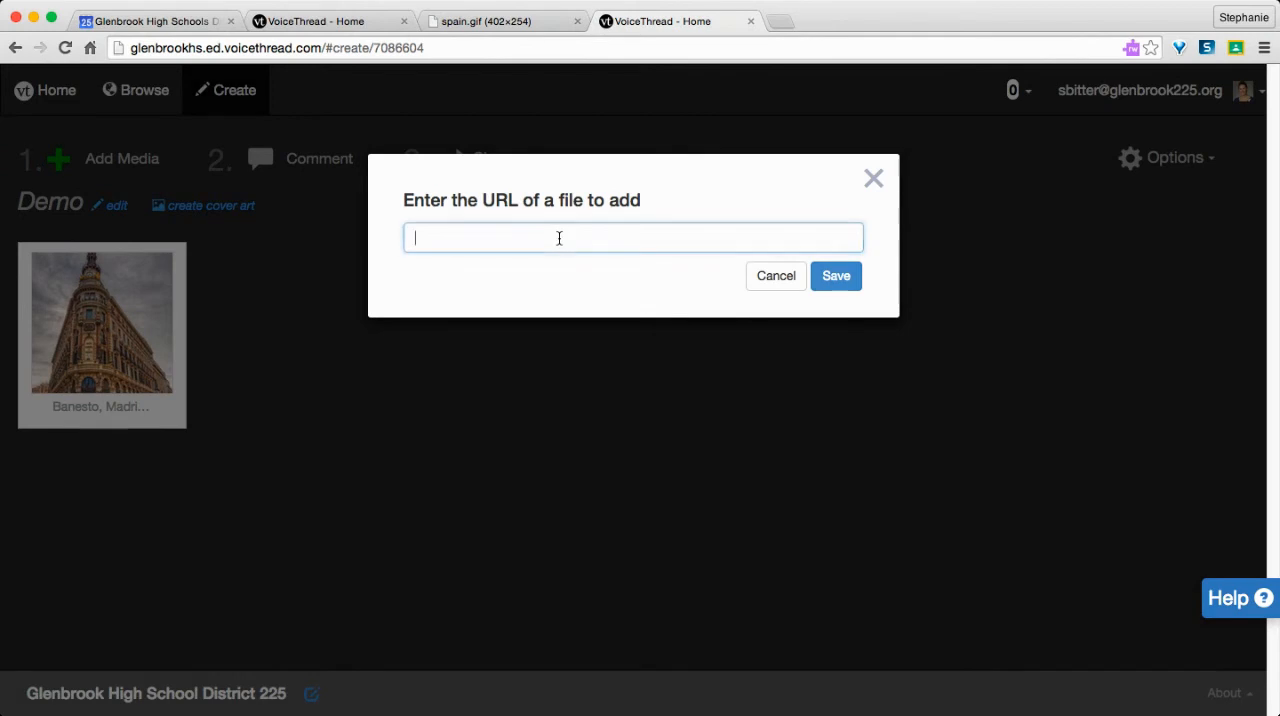
key("super+v")
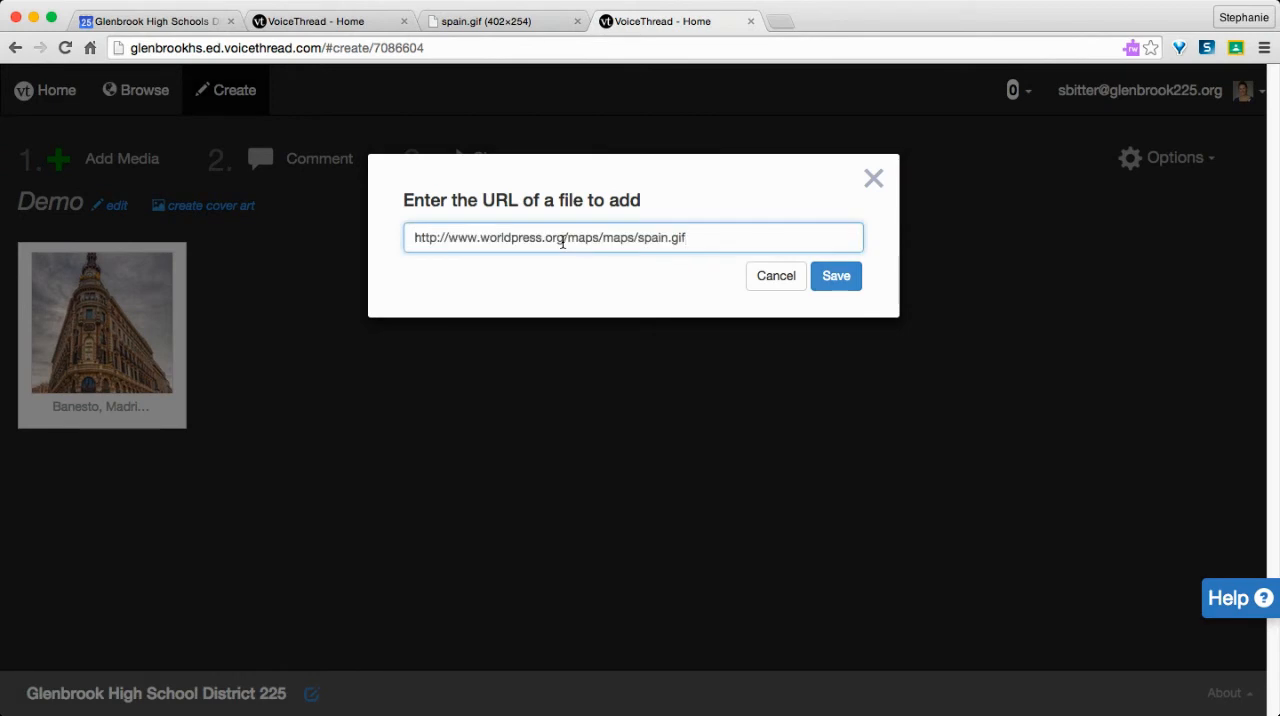
left_click(842, 277)
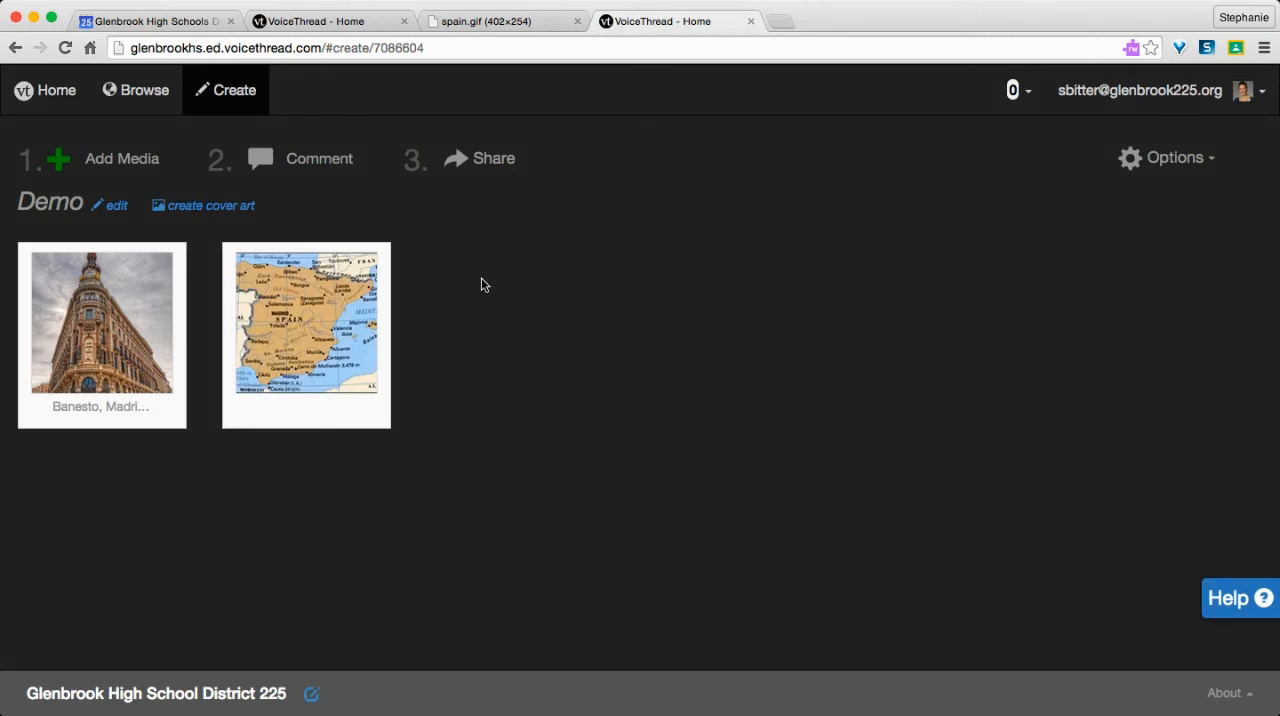
Step: Reorder the slides so the Spain map comes before the Banesto, Madrid photo
left_click_drag(94, 306, 507, 309)
left_click_drag(313, 340, 100, 335)
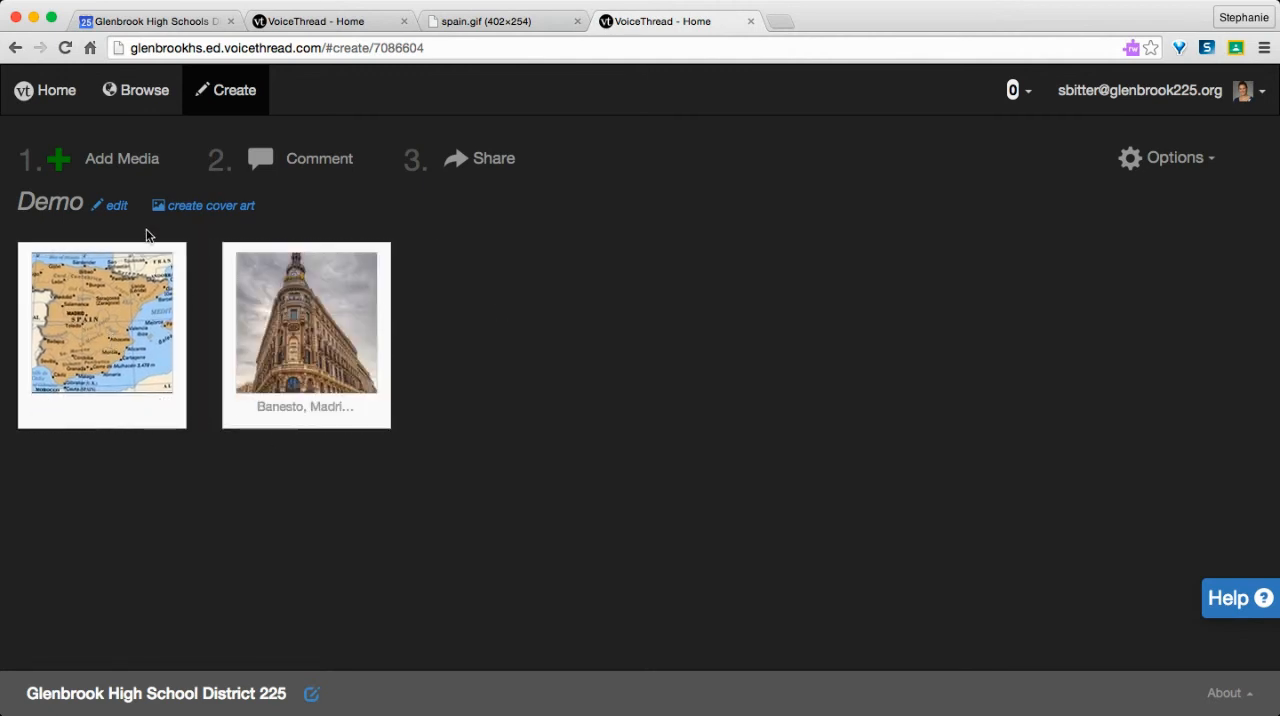
mouse_move(187, 253)
Step: Open the thread for commenting and try to record an audio comment on the map slide, allowing camera and microphone access
left_click(307, 170)
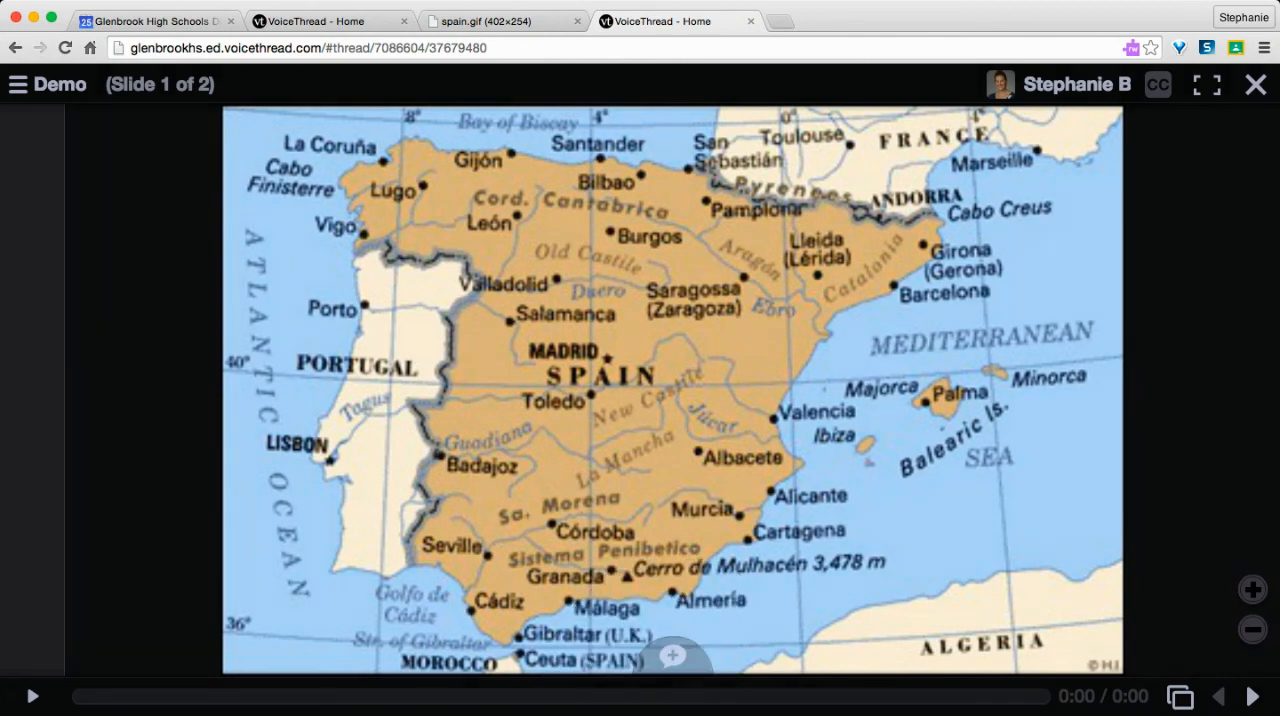
left_click(673, 657)
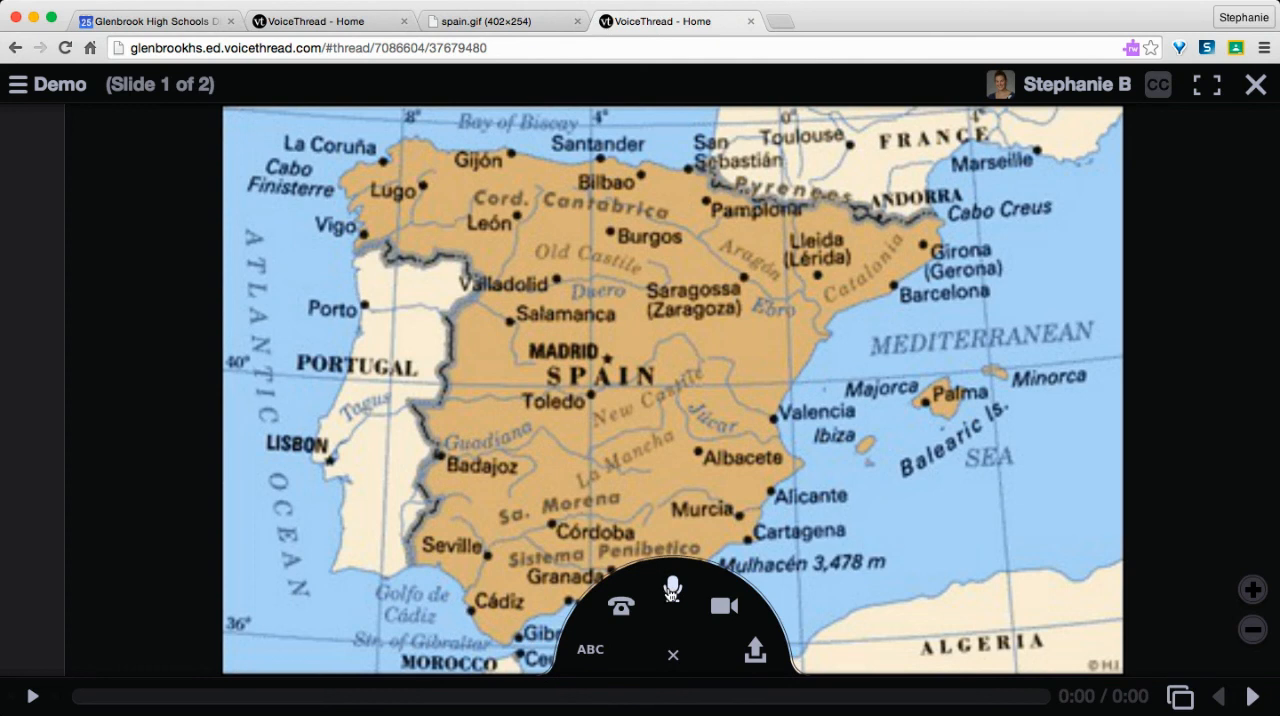
left_click(672, 590)
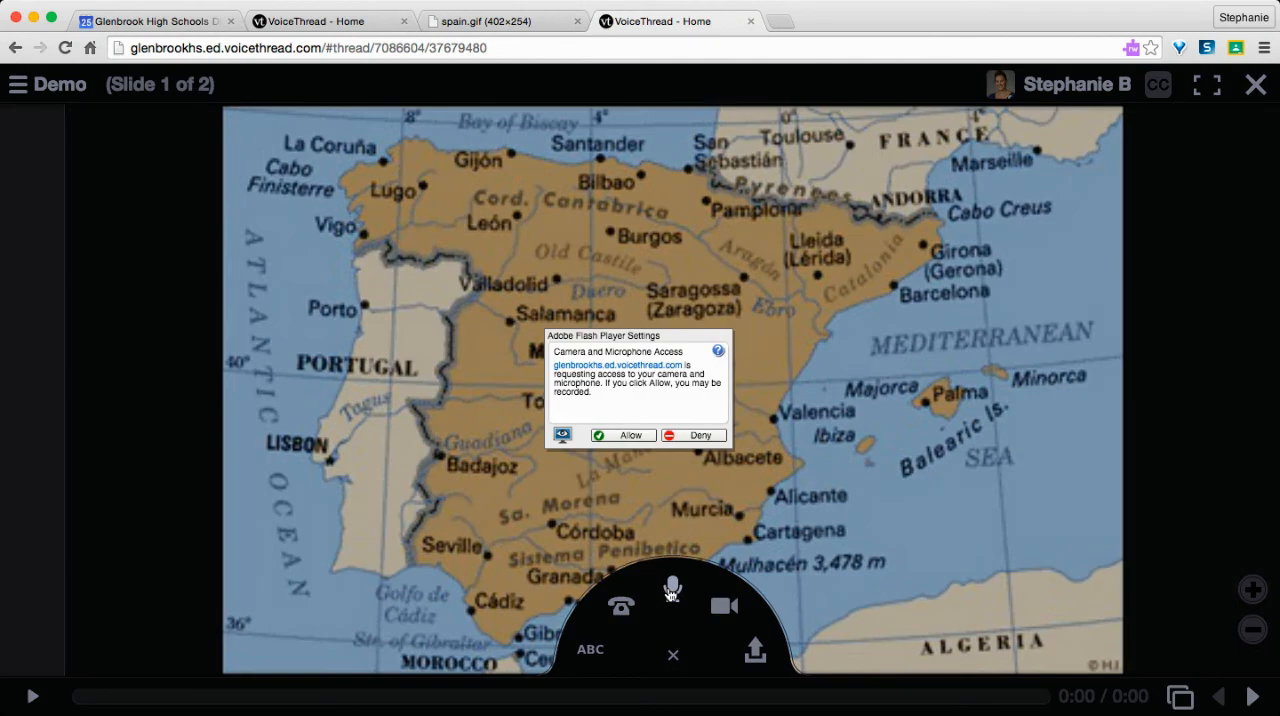
left_click(629, 437)
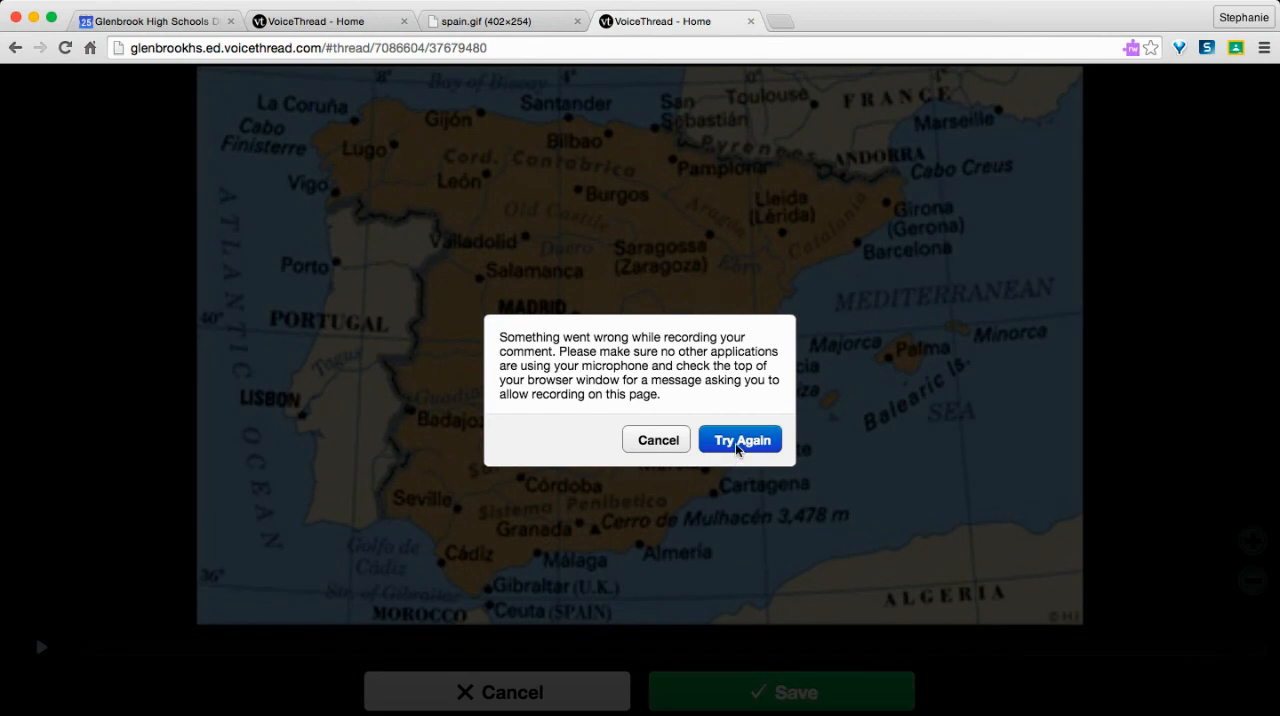
left_click(661, 453)
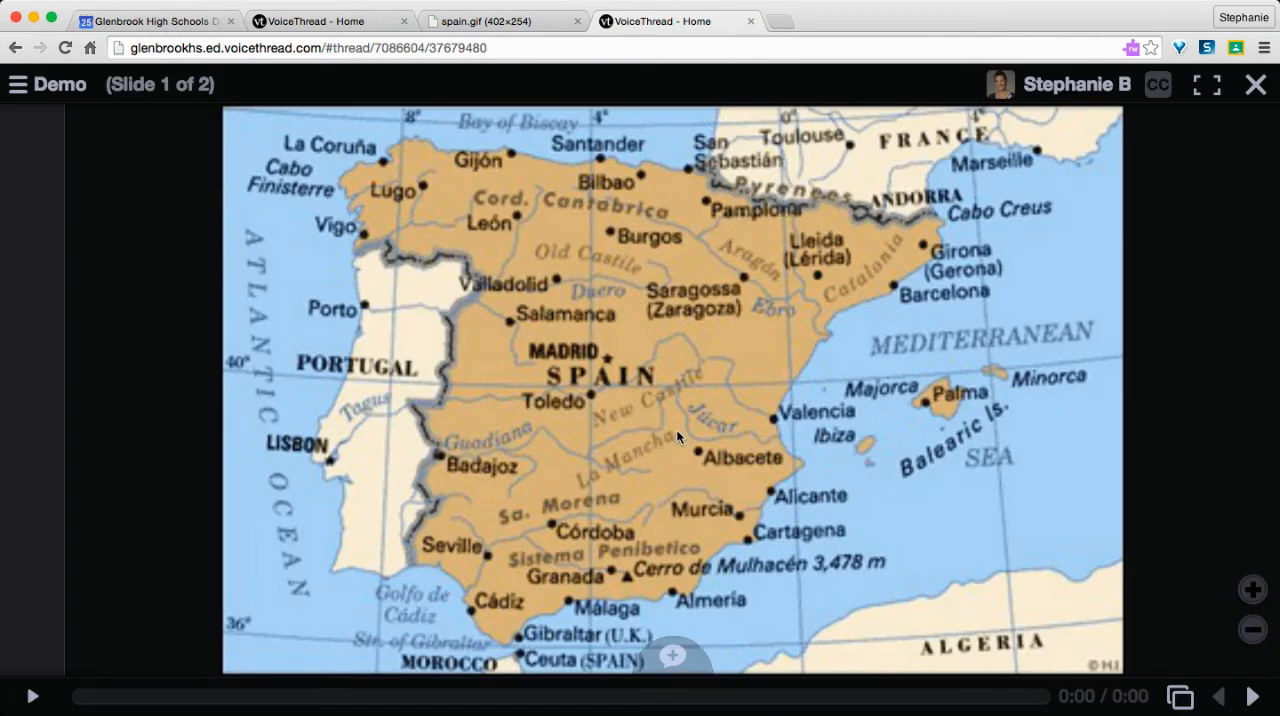